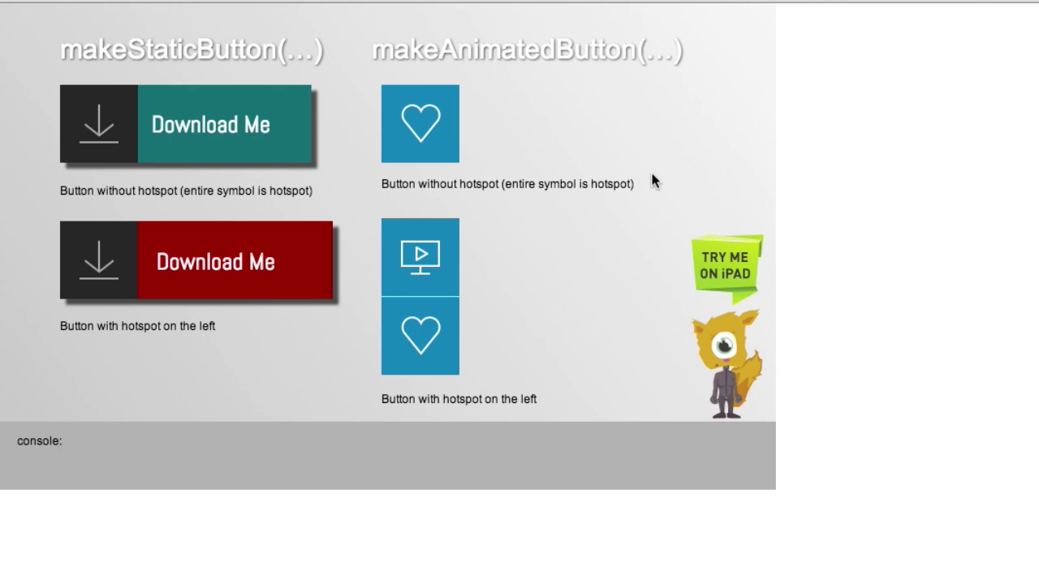
Test the teal Download Me button and confirm its click is logged in the console
click(128, 111)
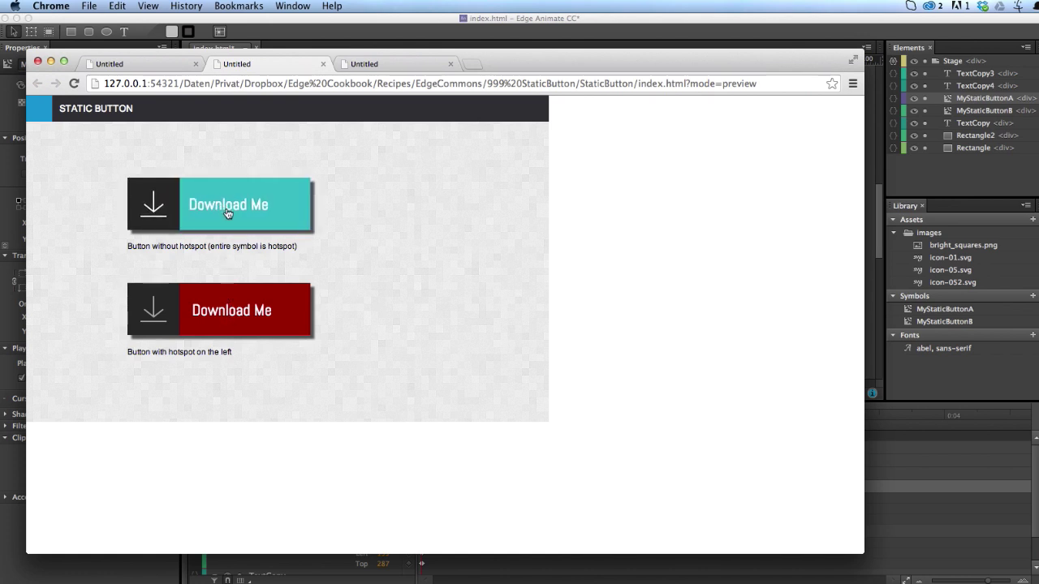
Try the Static Button preview's buttons, including the red button's left hotspot, then switch to Edge Animate
drag(252, 311, 249, 208)
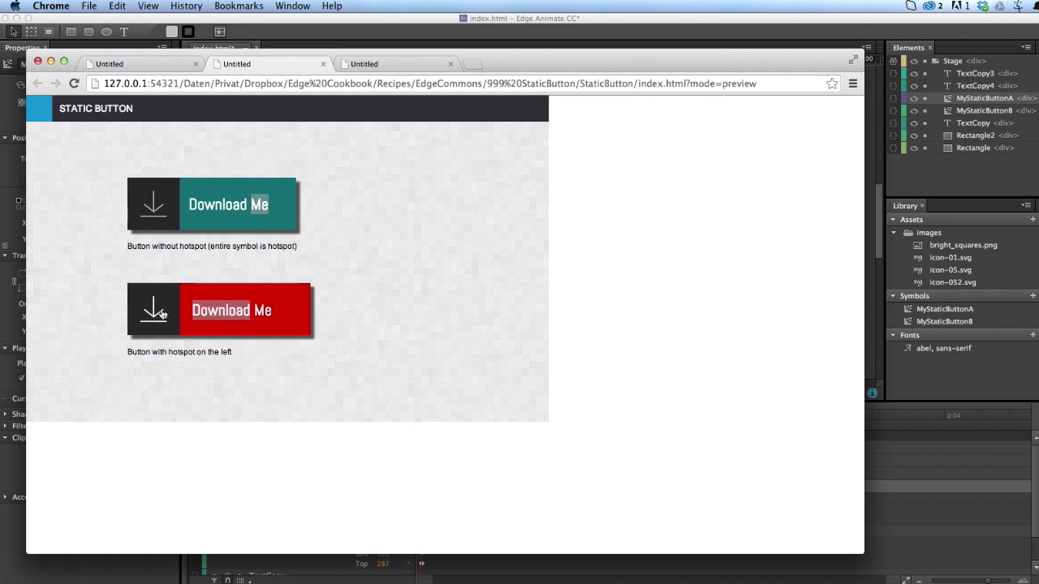
click(162, 314)
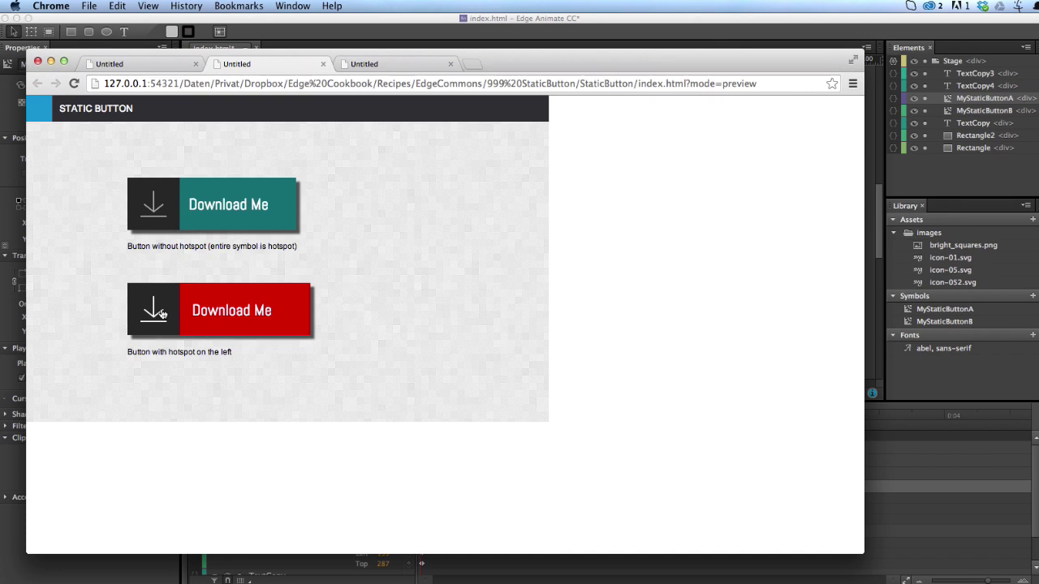
key(super+Tab)
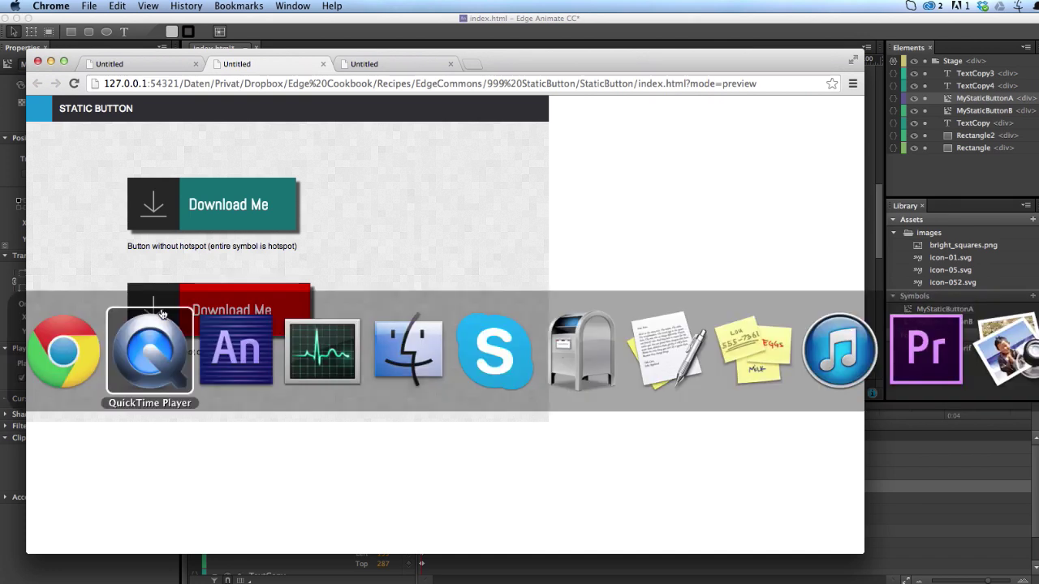
Back in Edge Animate, open the MyStaticButtonA symbol from the Library for editing
key(super+Tab)
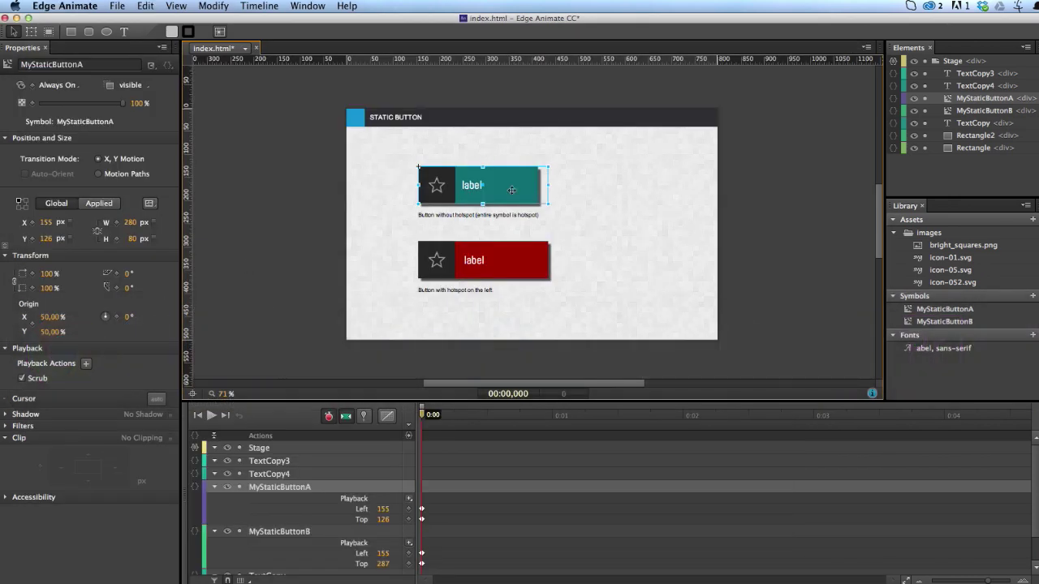
click(954, 325)
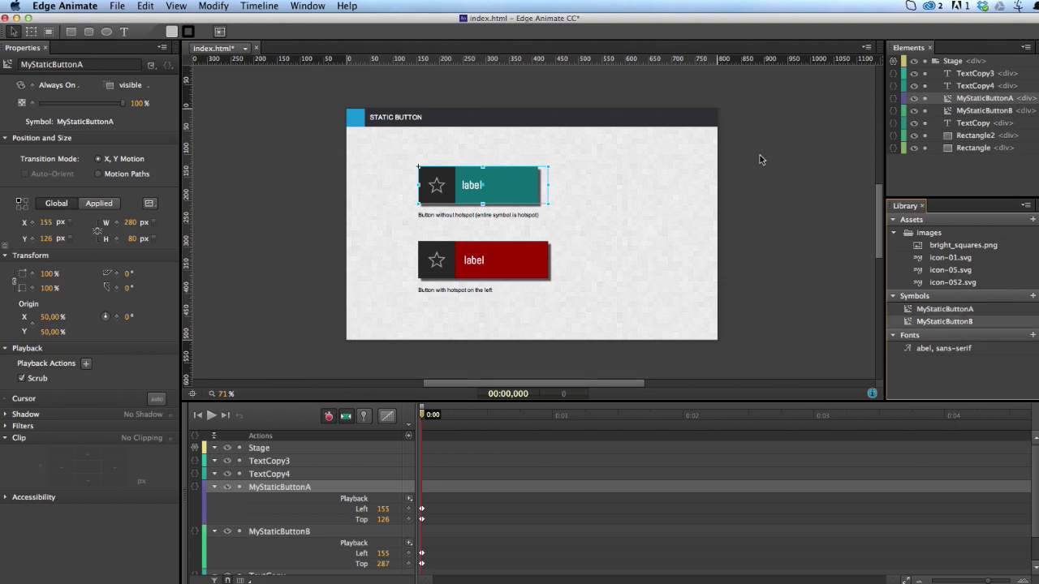
double_click(948, 102)
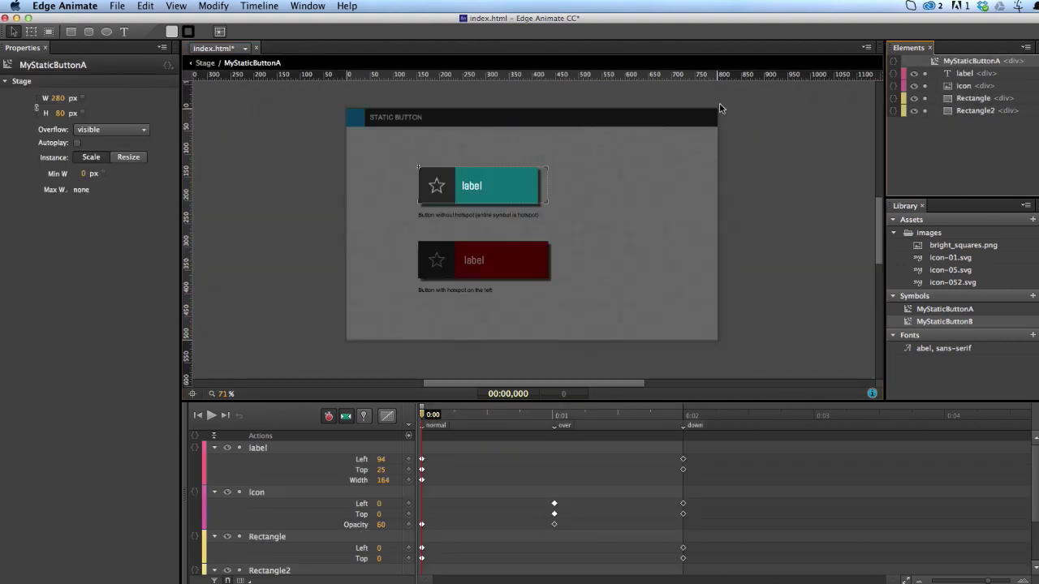
Select MyStaticButtonA's icon, Rectangle2, Rectangle and label elements in turn
click(445, 184)
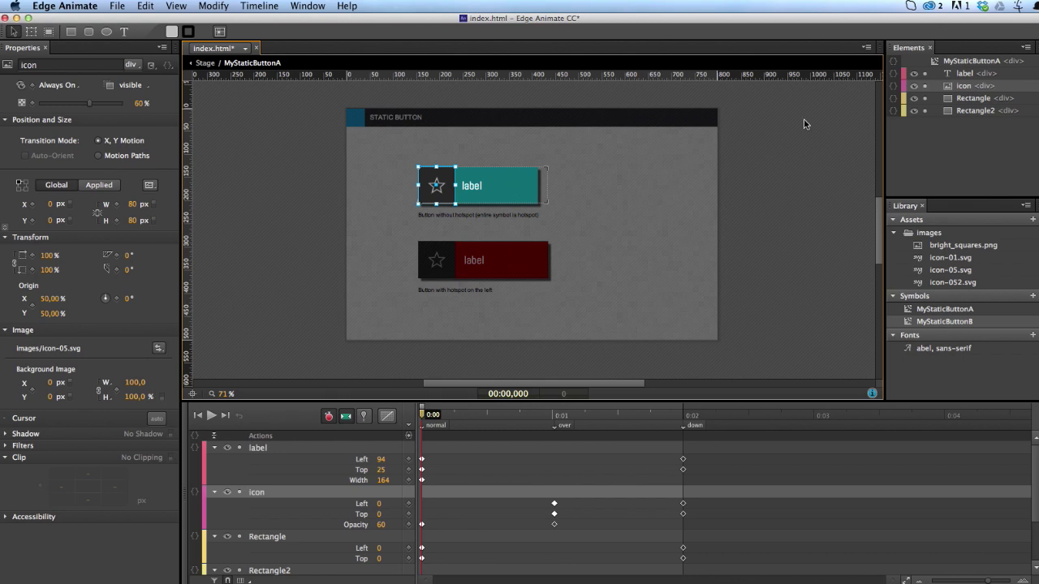
click(966, 111)
click(962, 99)
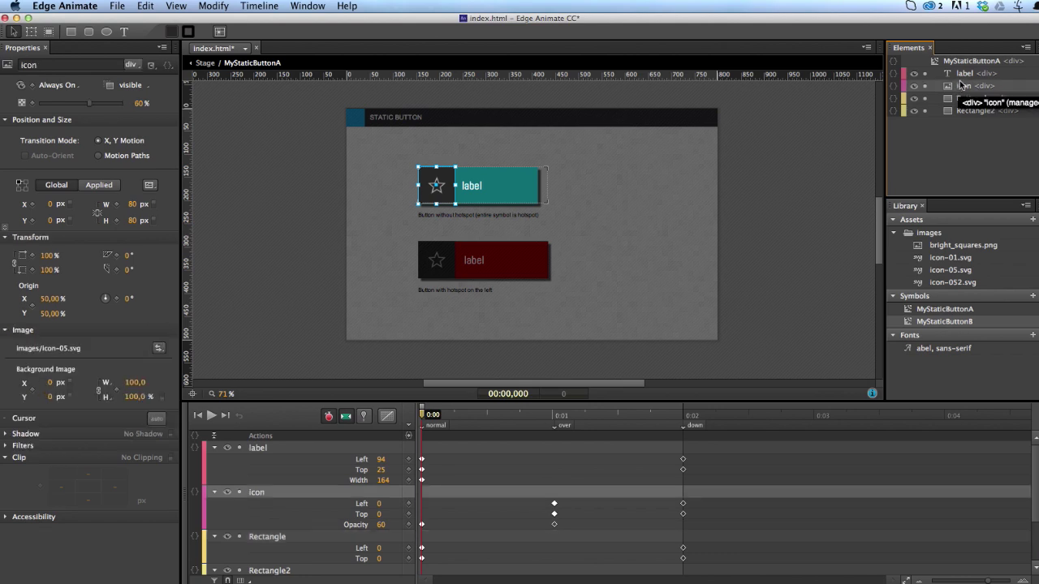
click(963, 75)
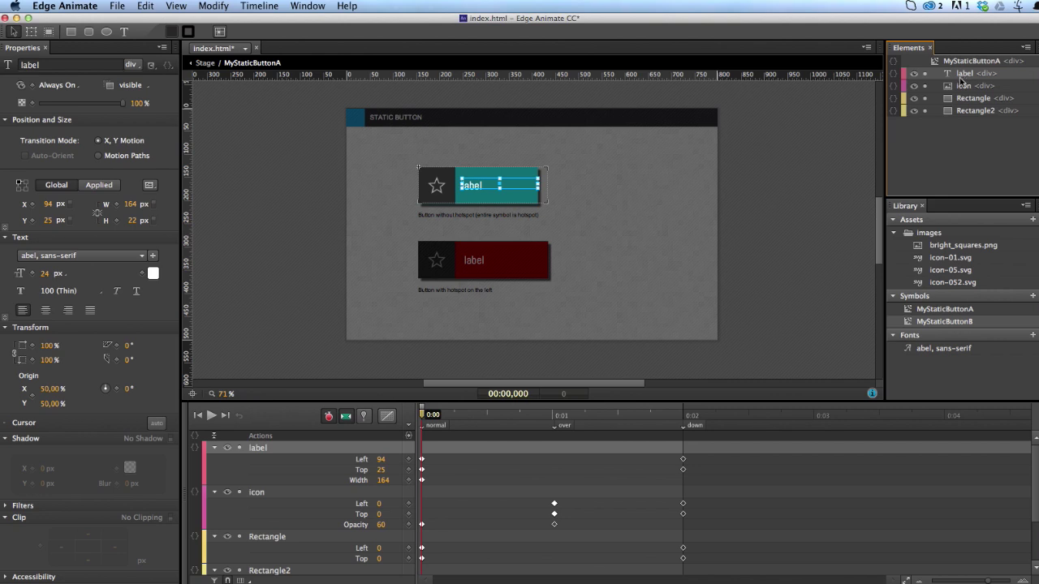
Scrub MyStaticButtonA's timeline through its normal, over and down states, then open MyStaticButtonB
click(642, 197)
click(424, 418)
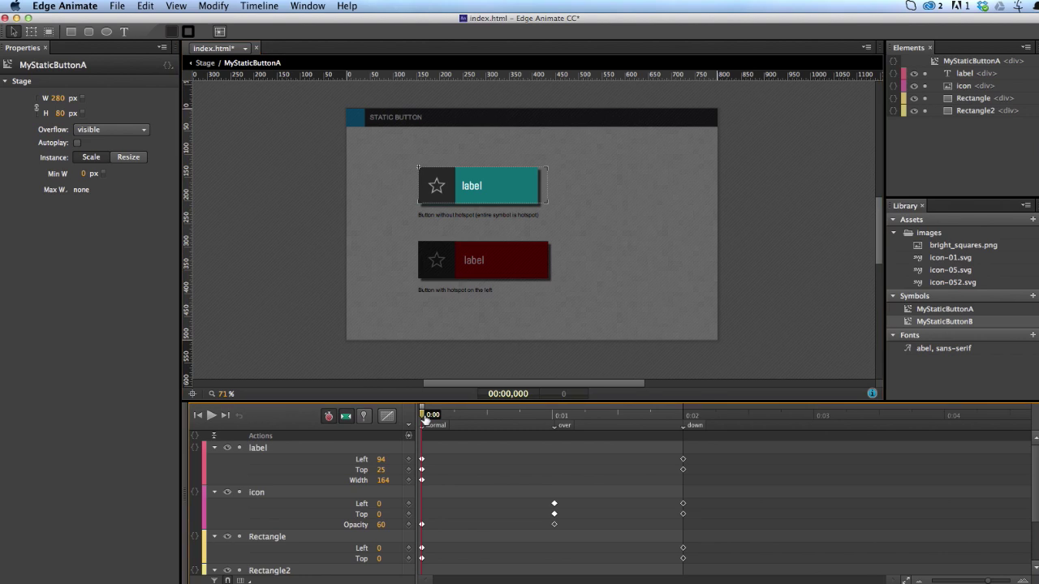
drag(424, 418, 682, 416)
click(424, 428)
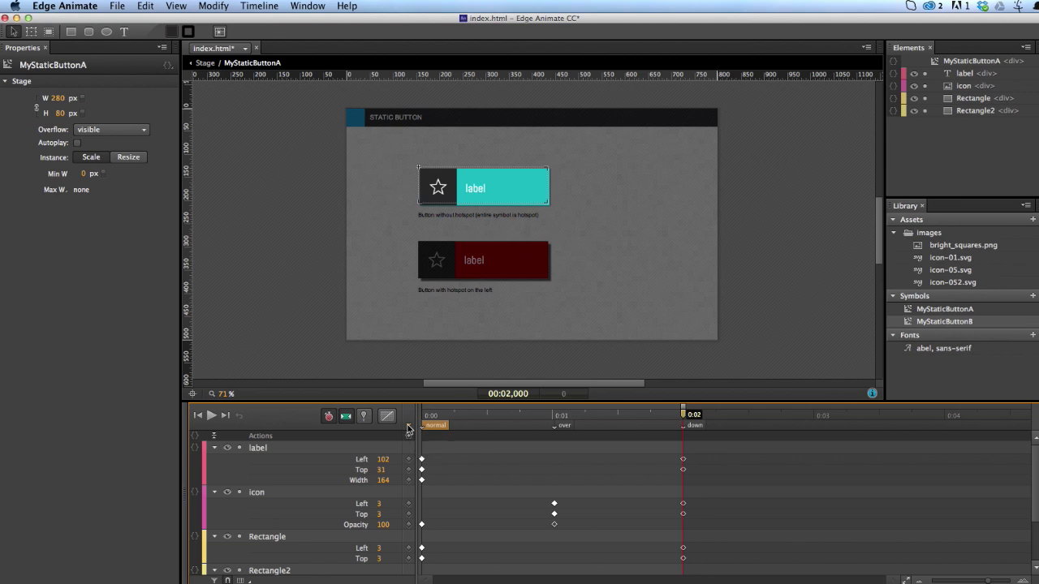
click(554, 428)
click(694, 430)
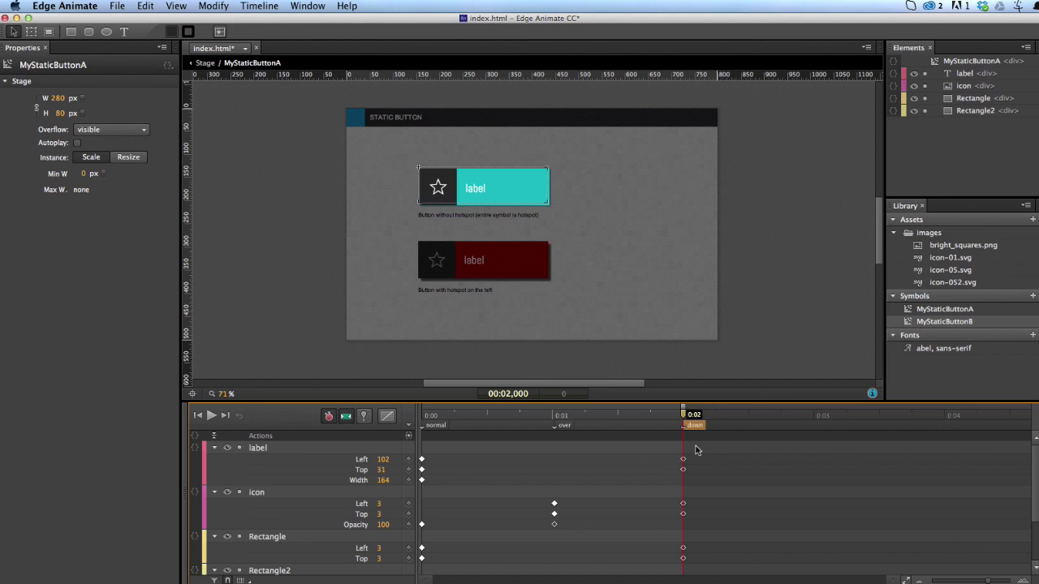
double_click(914, 322)
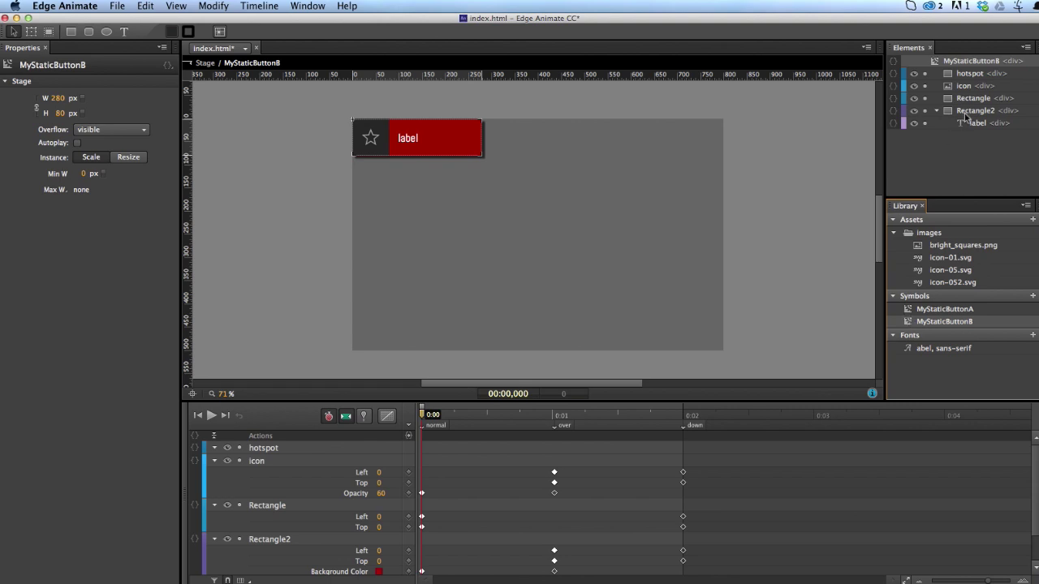
Select MyStaticButtonB's hotspot over the icon and play its timeline to the down state
click(964, 73)
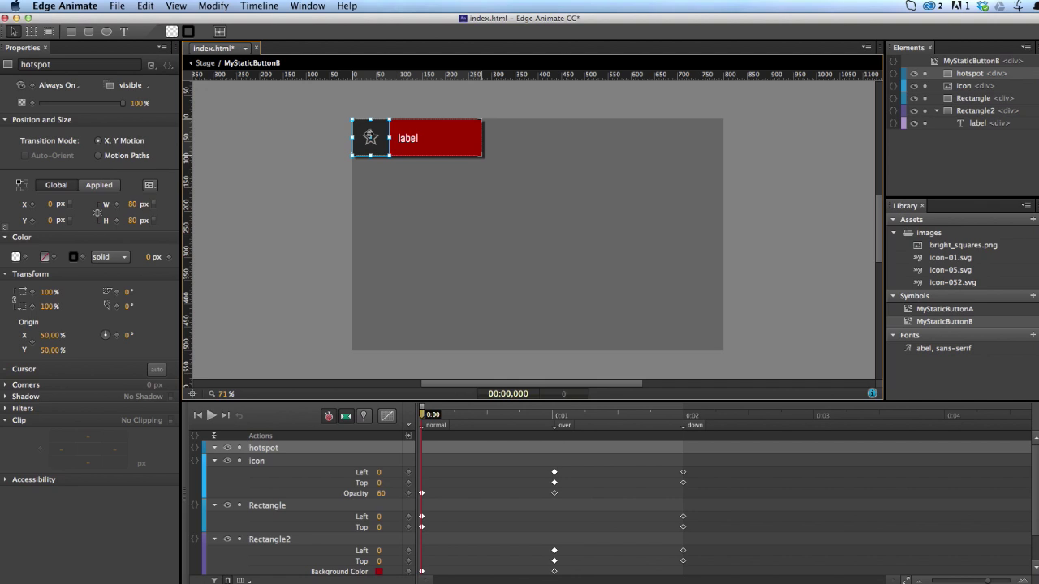
mouse_move(428, 416)
mouse_down()
mouse_move(686, 416)
mouse_move(419, 417)
mouse_up()
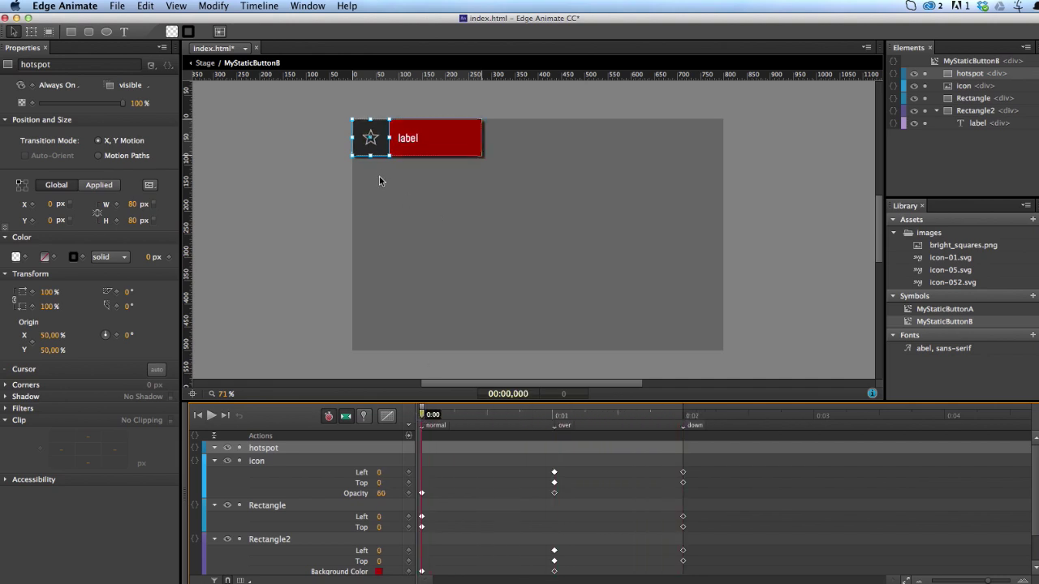
key(space)
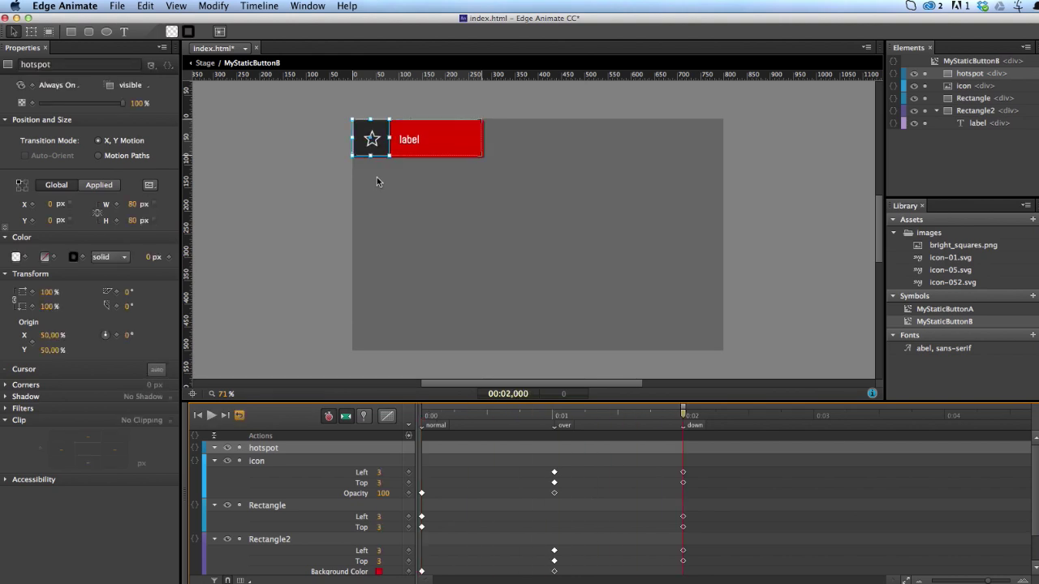
Show the Stage's creationComplete script in the Code panel
key(super+e)
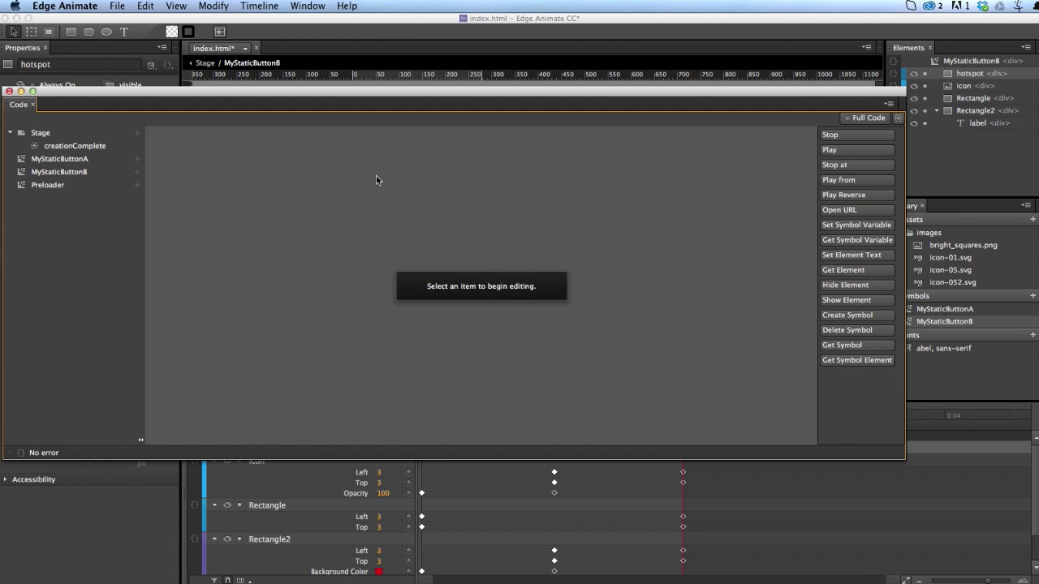
click(85, 170)
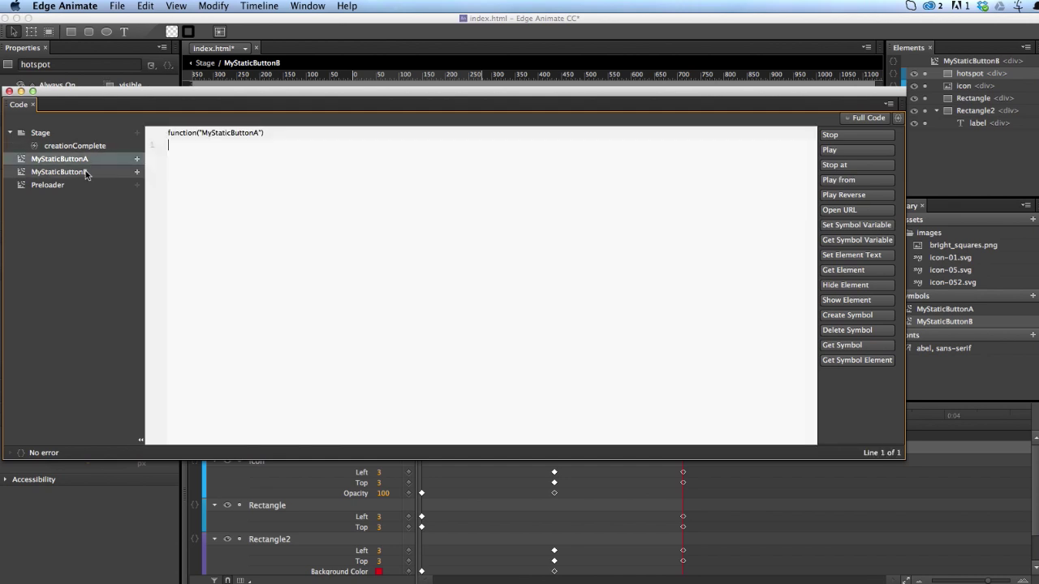
click(73, 145)
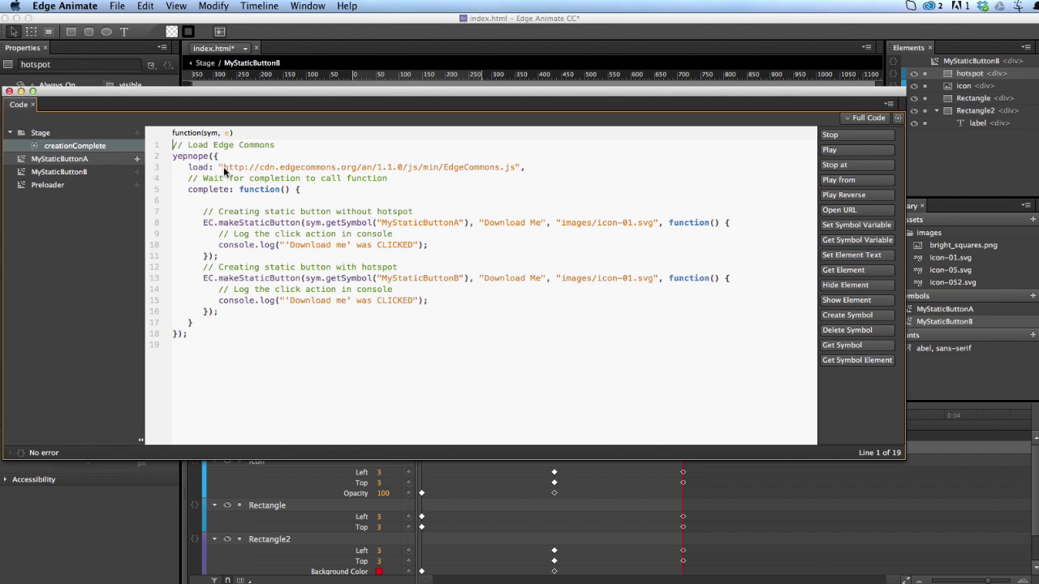
Highlight the Edge Commons library URL and the MyStaticButtonA name, then switch to Finder
drag(223, 166, 513, 175)
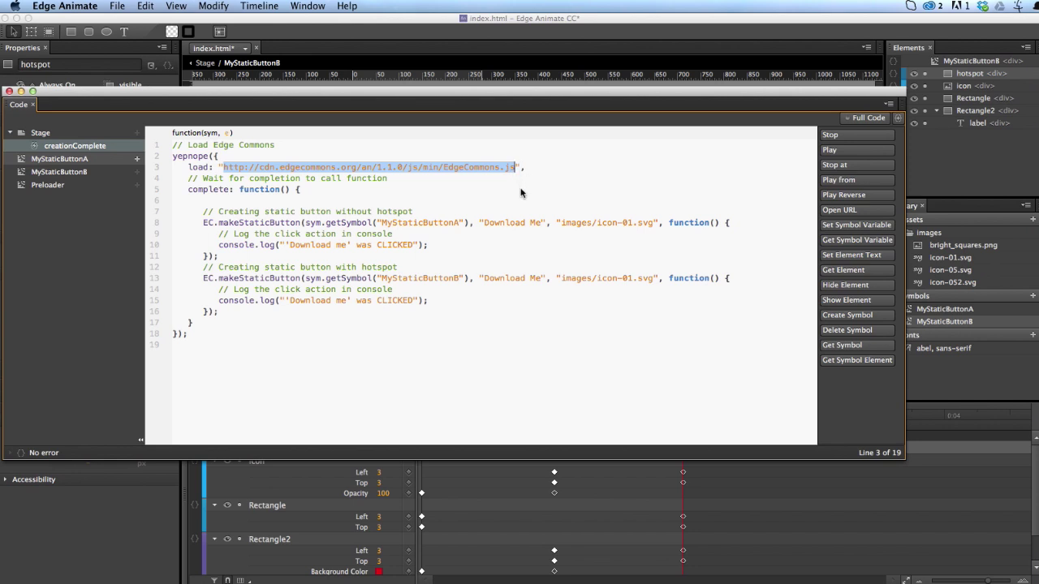
click(521, 192)
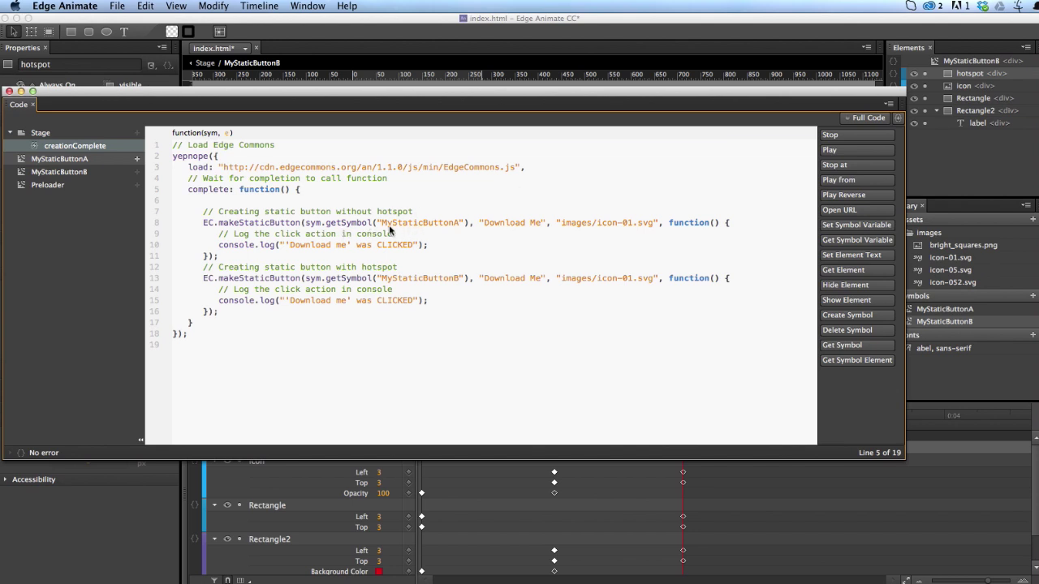
drag(382, 223, 461, 228)
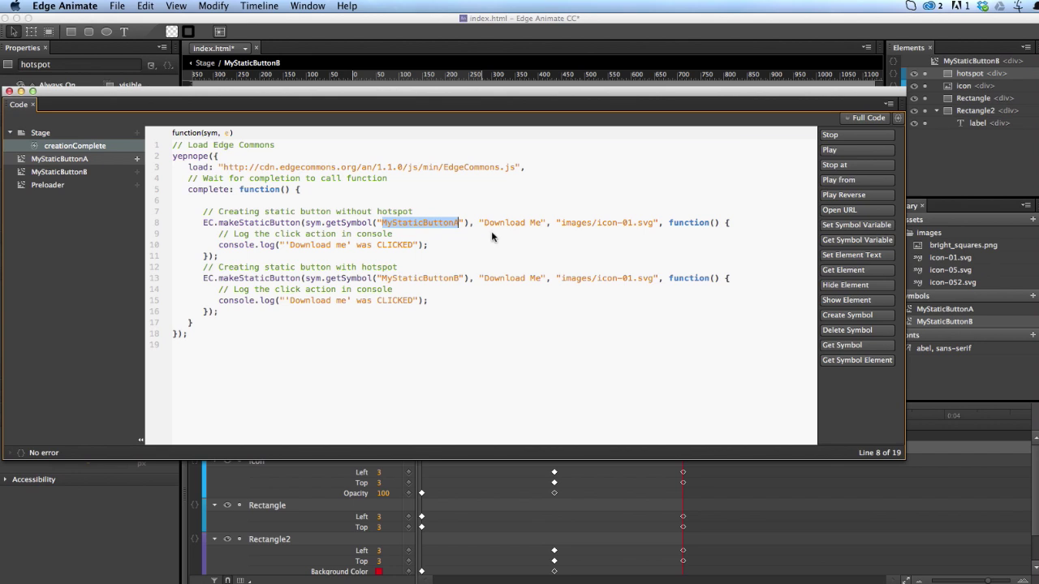
click(494, 233)
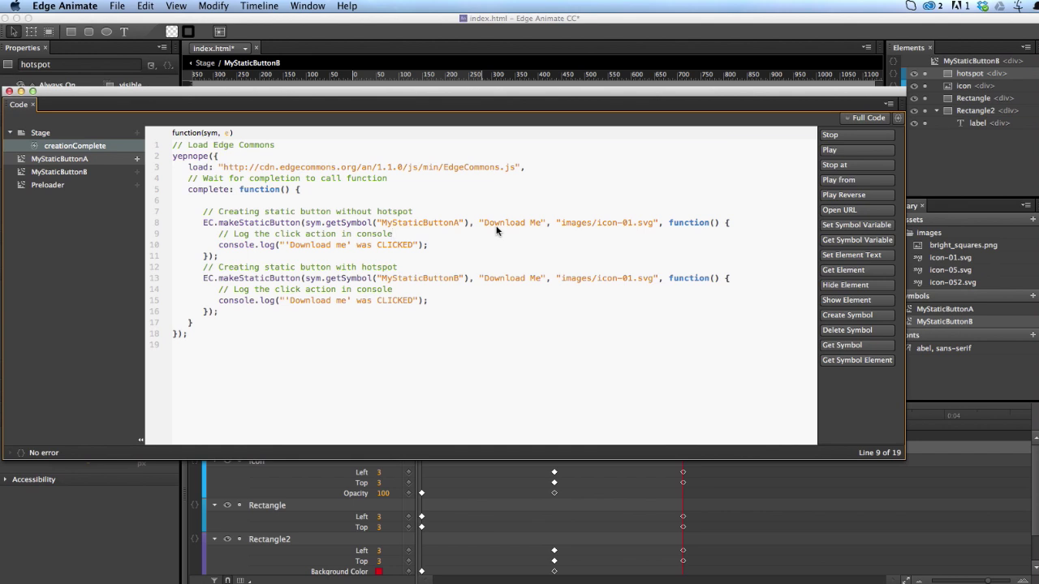
key(super+Tab)
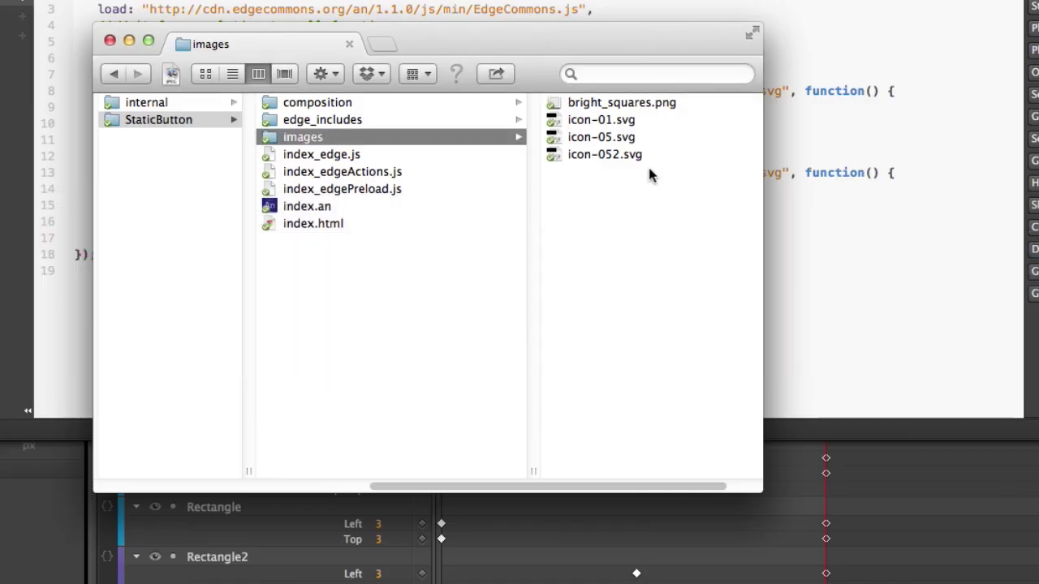
Preview icon-01.svg in the images folder, then return to Edge Animate's code
click(604, 119)
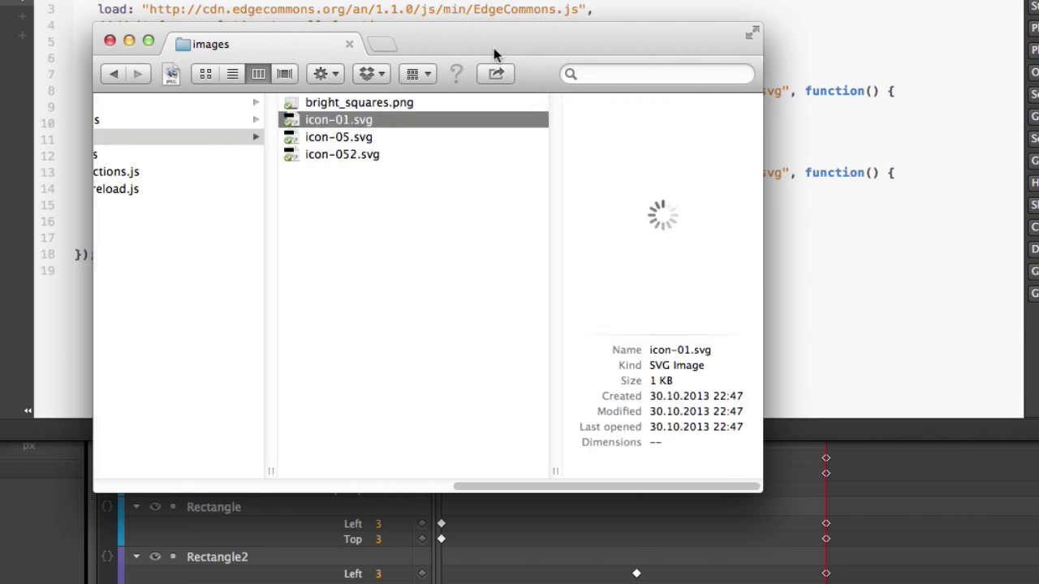
key(super+Tab)
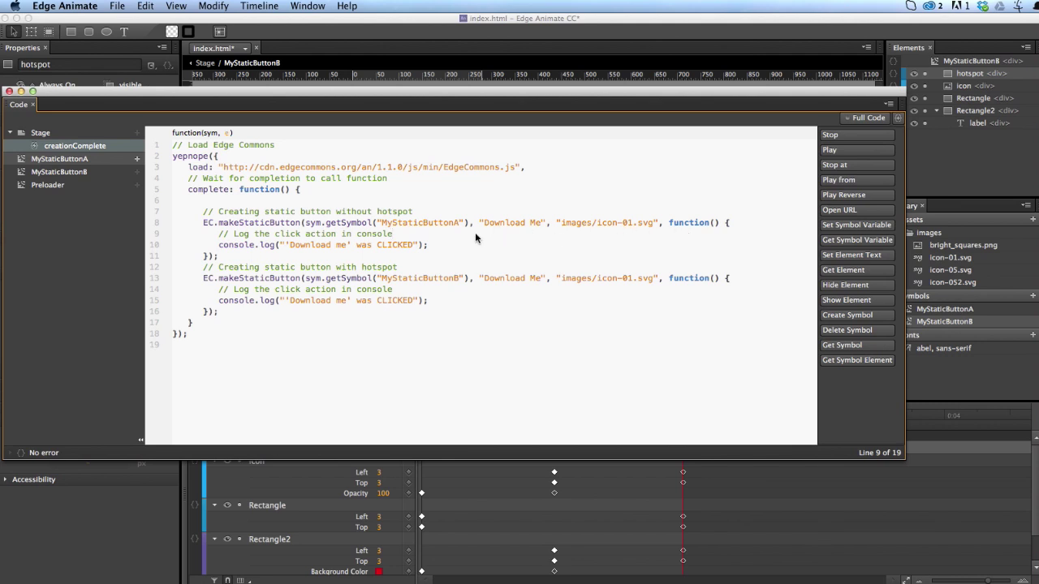
Review the console.log click handlers on lines 10 and 15, then switch to Chrome
drag(220, 244, 434, 249)
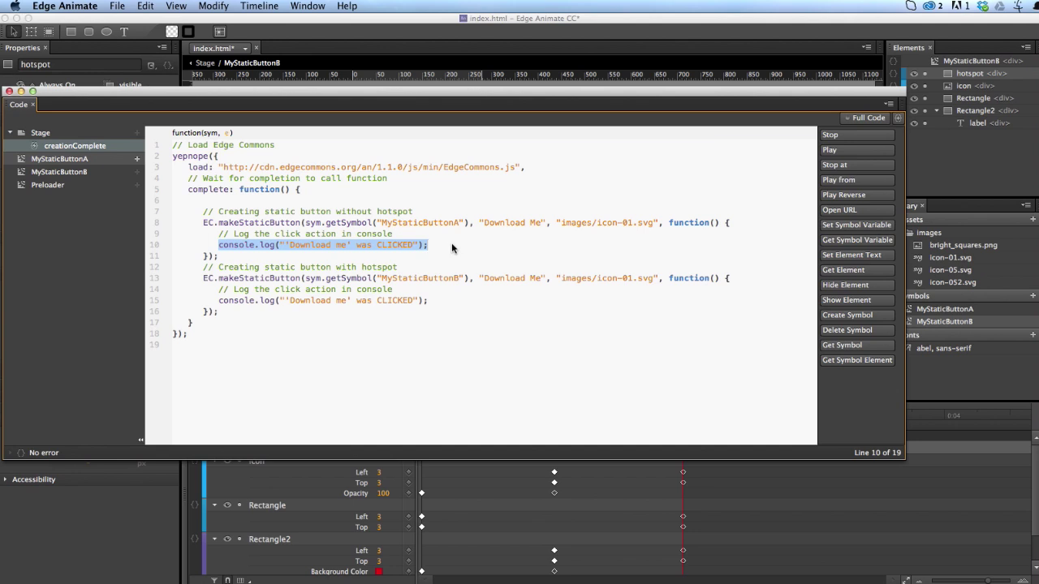
click(452, 242)
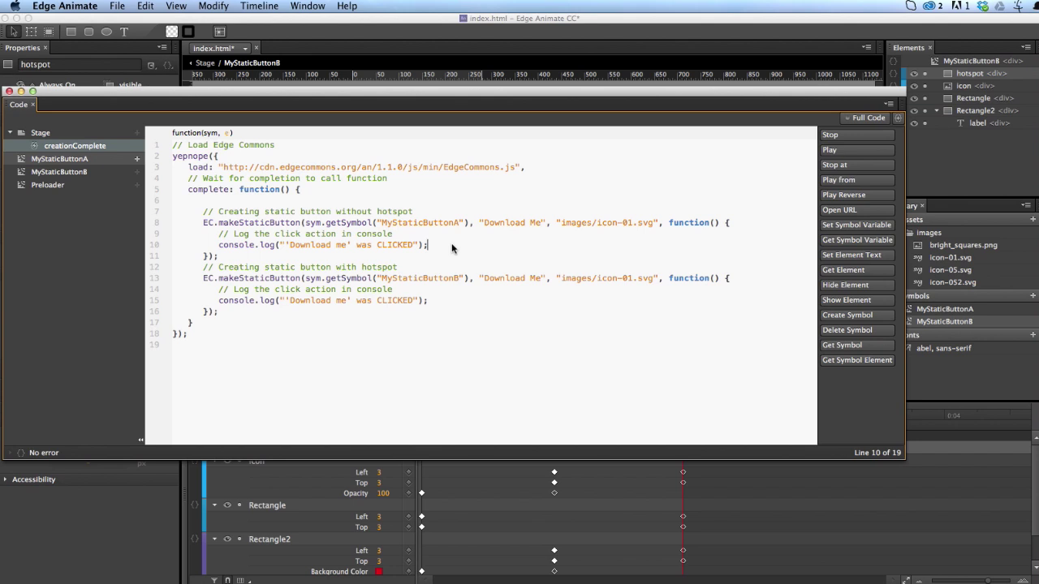
click(444, 302)
key(super+Tab)
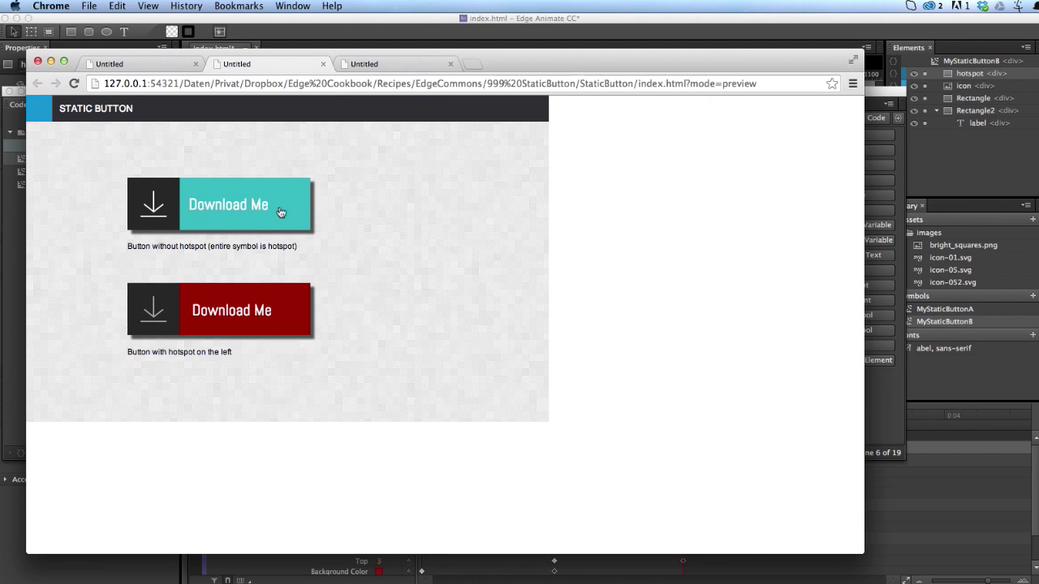
View the Animated Button preview page in Chrome, then return to Edge Animate
click(365, 65)
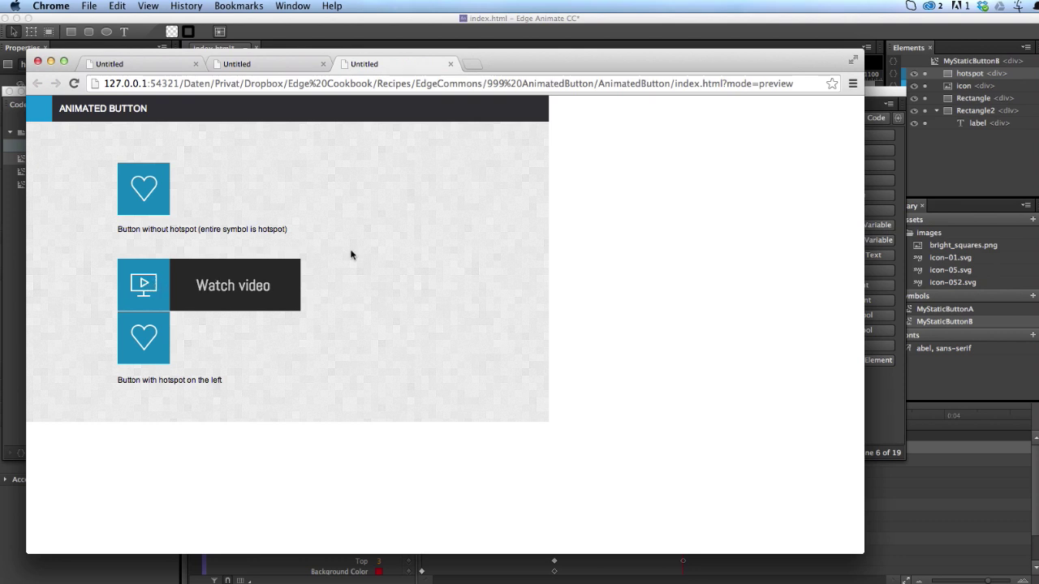
double_click(211, 282)
click(211, 281)
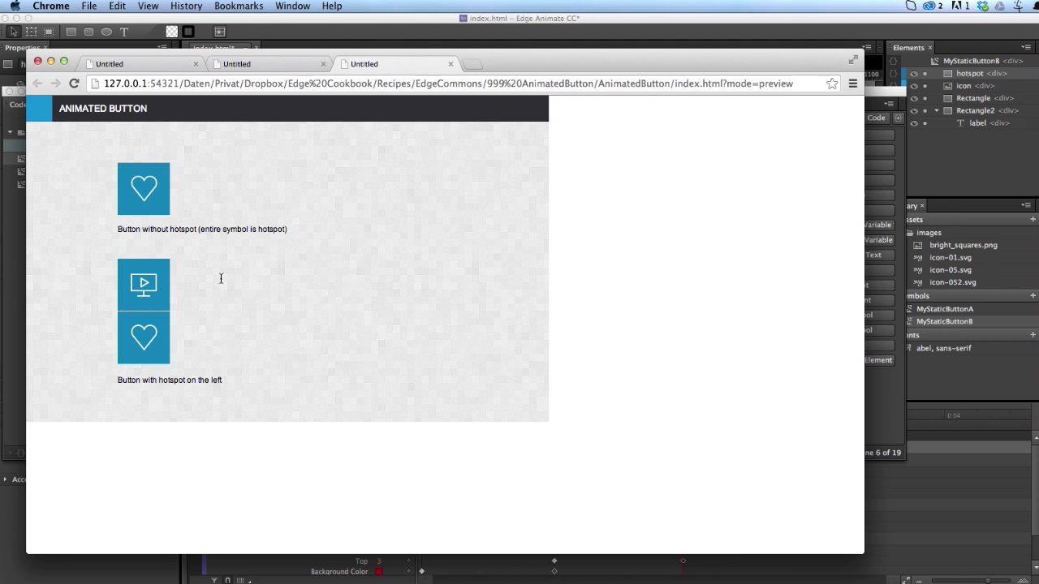
key(super+Tab)
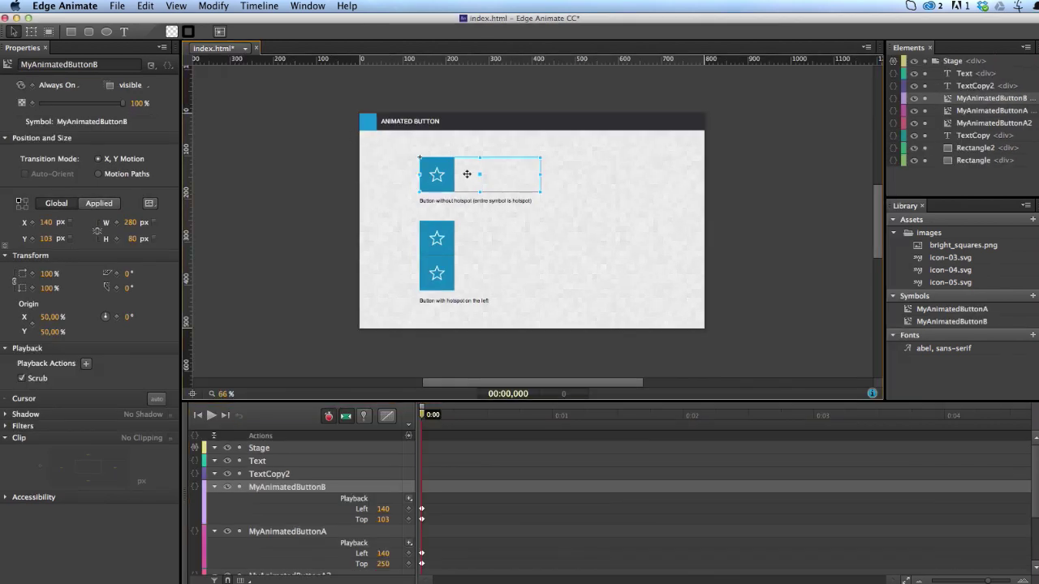
Select the animated buttons on the stage and Library, then open MyAnimatedButtonB for editing
click(454, 229)
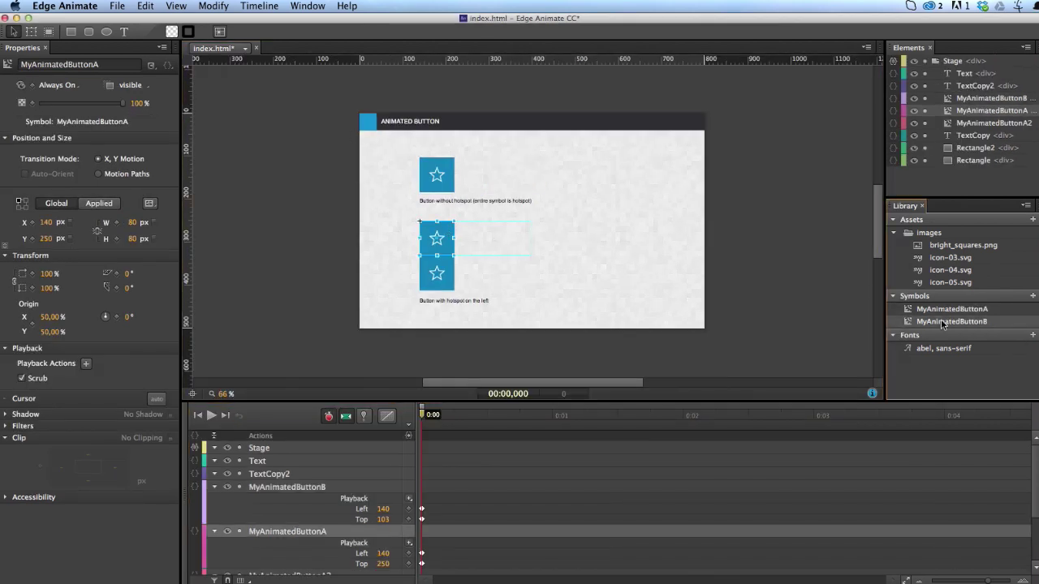
click(990, 98)
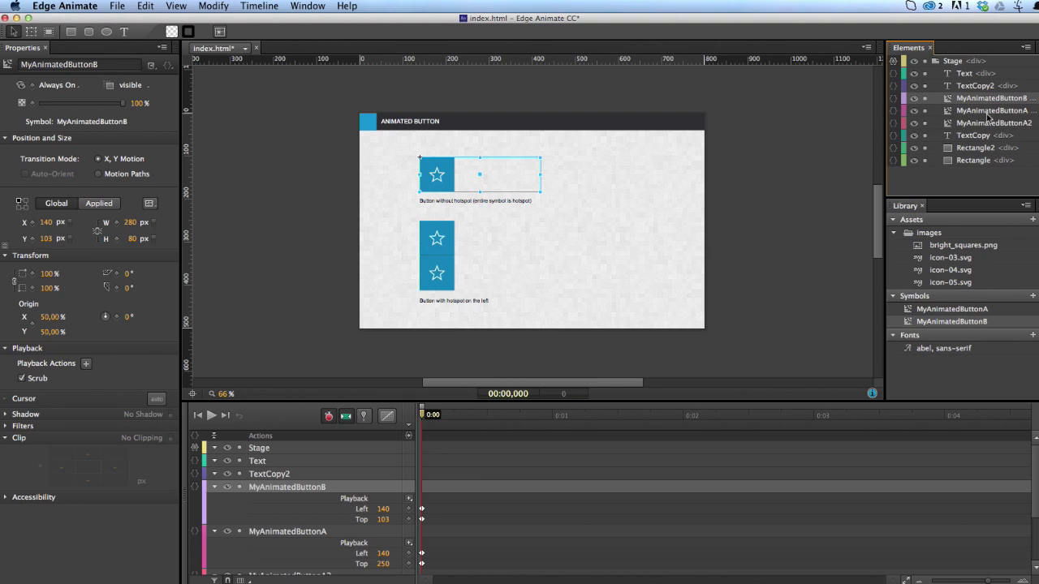
click(988, 111)
click(988, 122)
click(1012, 111)
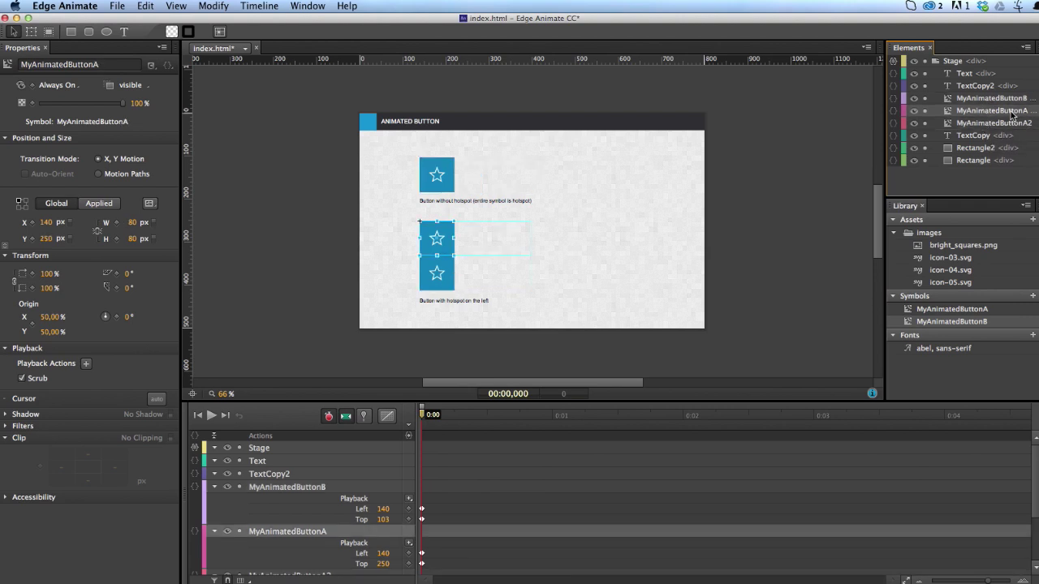
double_click(990, 98)
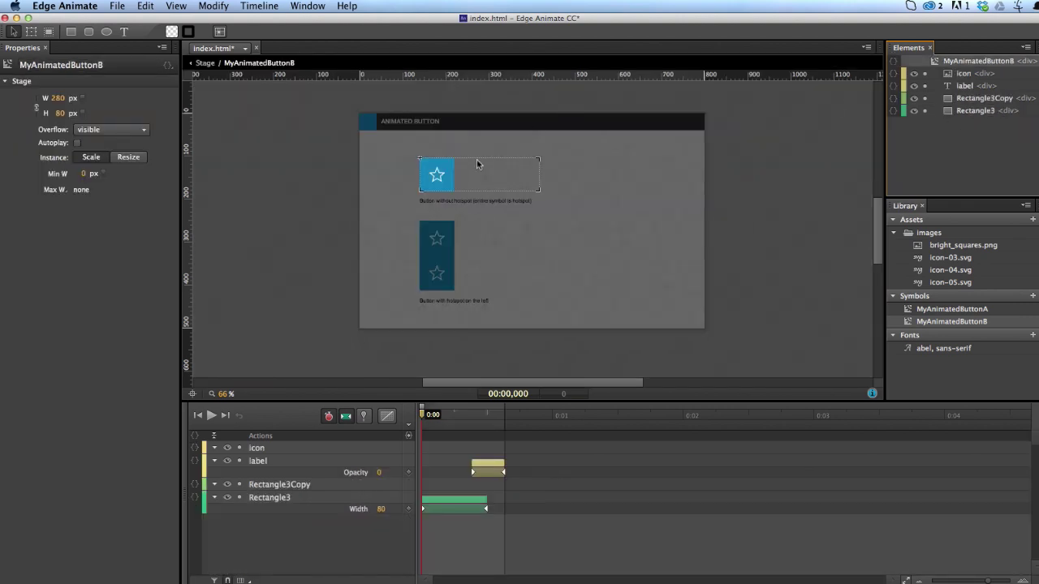
Inspect MyAnimatedButtonB's label and icon, scrub its expansion, then open MyAnimatedButtonA
click(964, 111)
click(964, 98)
click(958, 85)
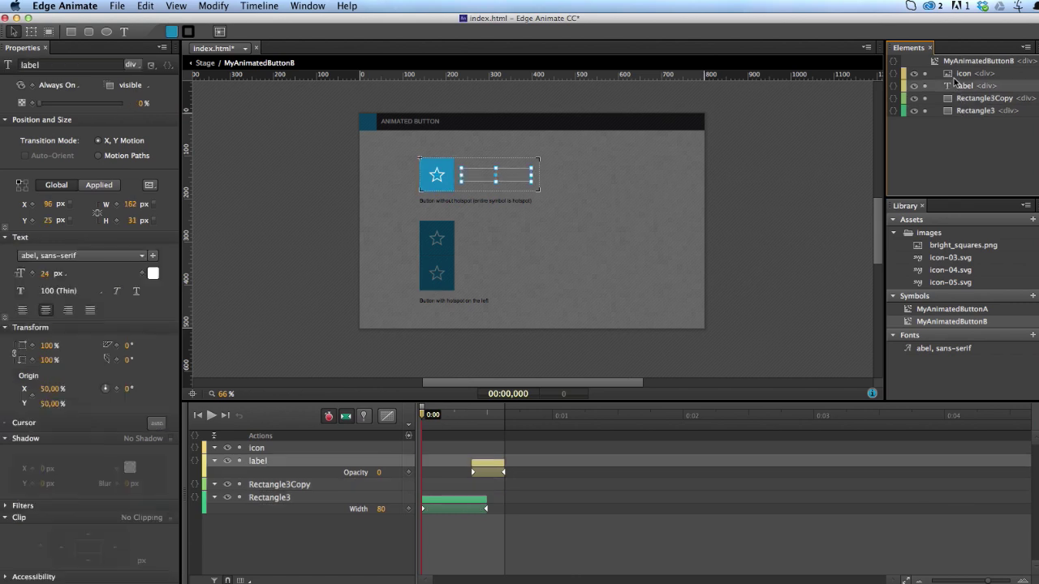
click(956, 73)
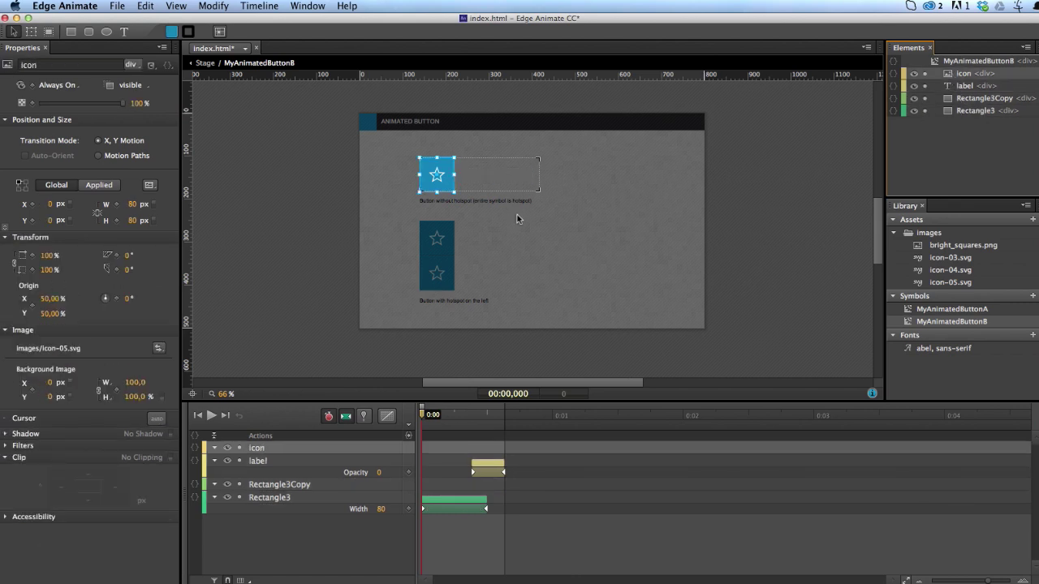
mouse_move(423, 415)
mouse_down()
mouse_move(506, 415)
mouse_move(422, 415)
mouse_up()
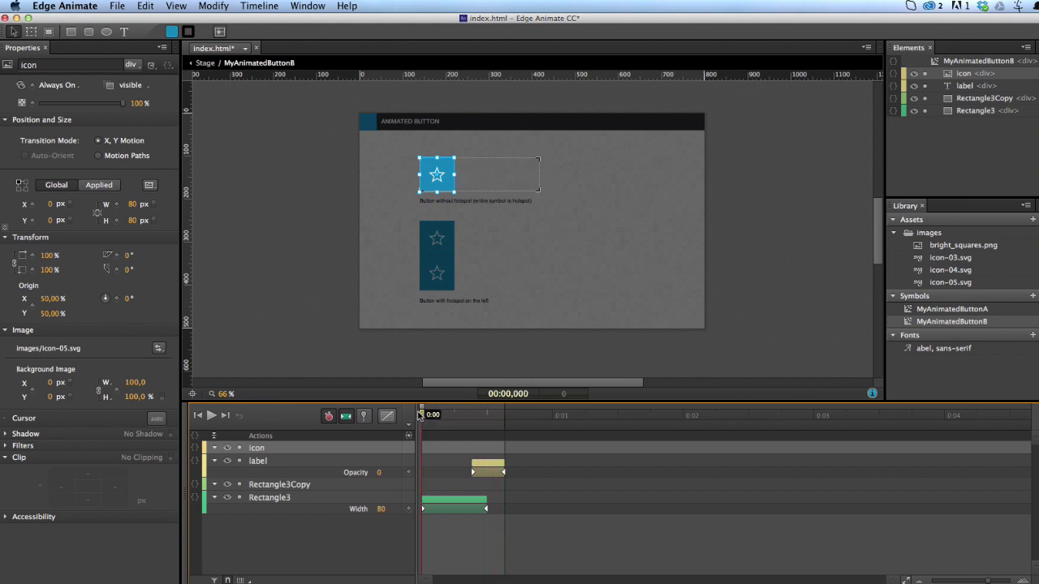
double_click(909, 309)
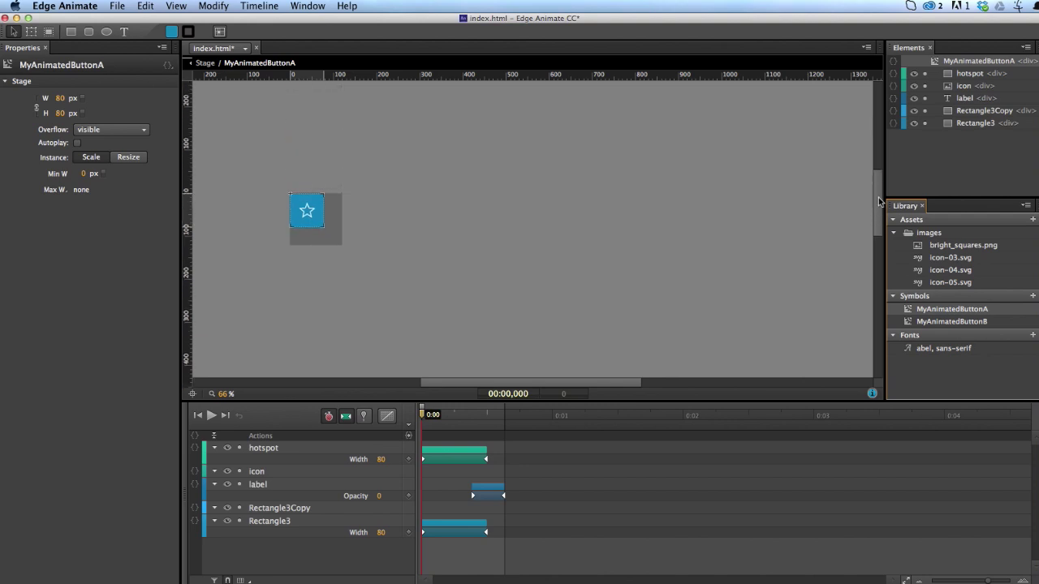
Play MyAnimatedButtonA's hotspot expanding from 80 to 280 px as its label fades in
click(303, 207)
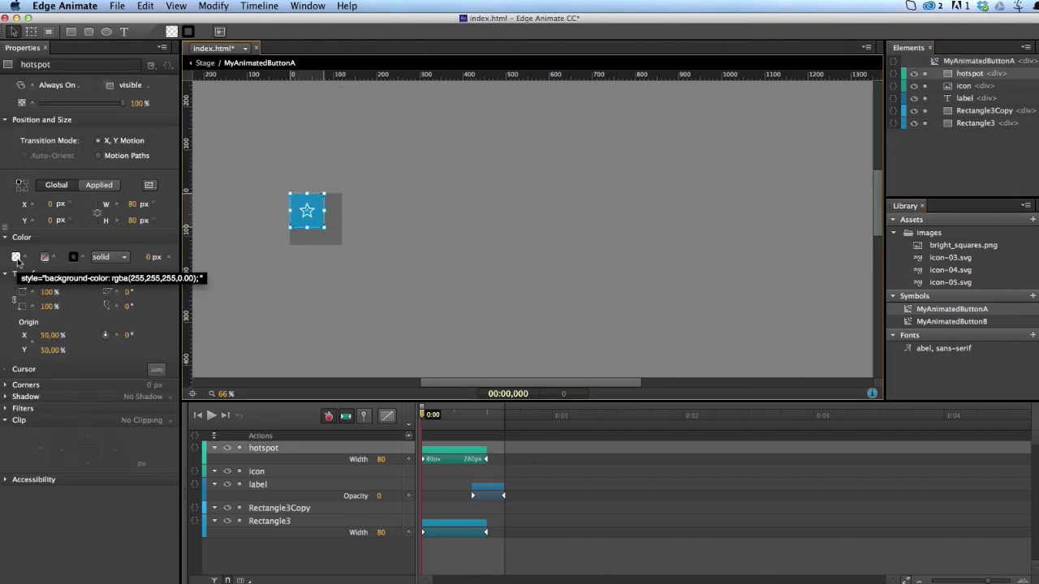
mouse_move(423, 415)
mouse_down()
mouse_move(510, 415)
mouse_move(422, 414)
mouse_up()
key(space)
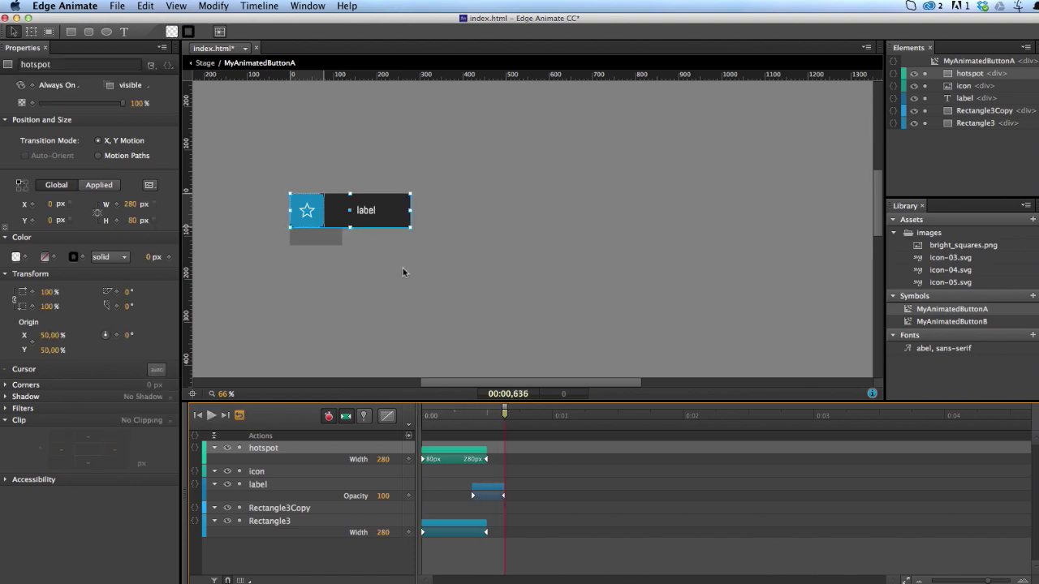
key(super+e)
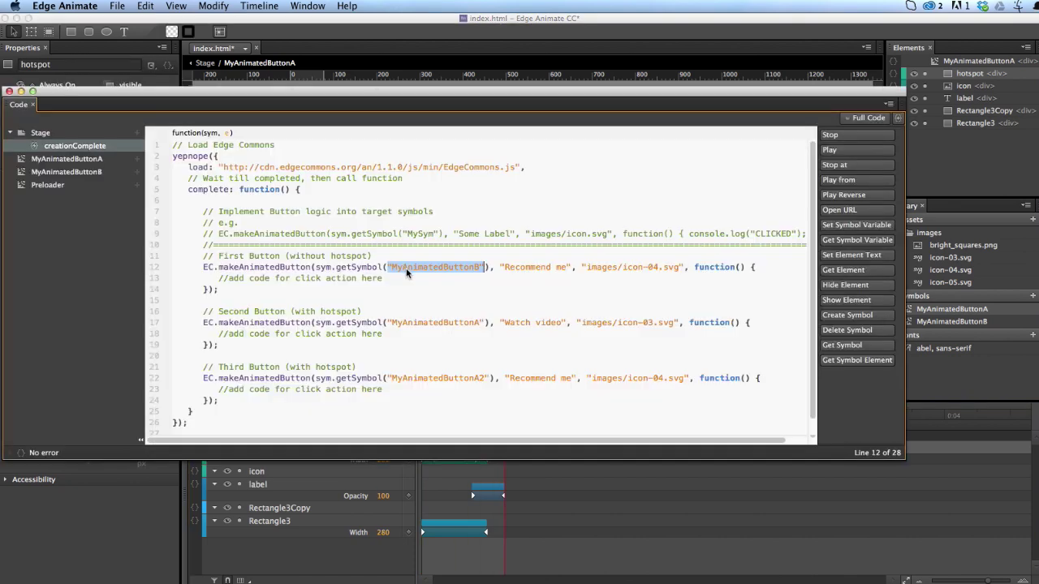
click(99, 160)
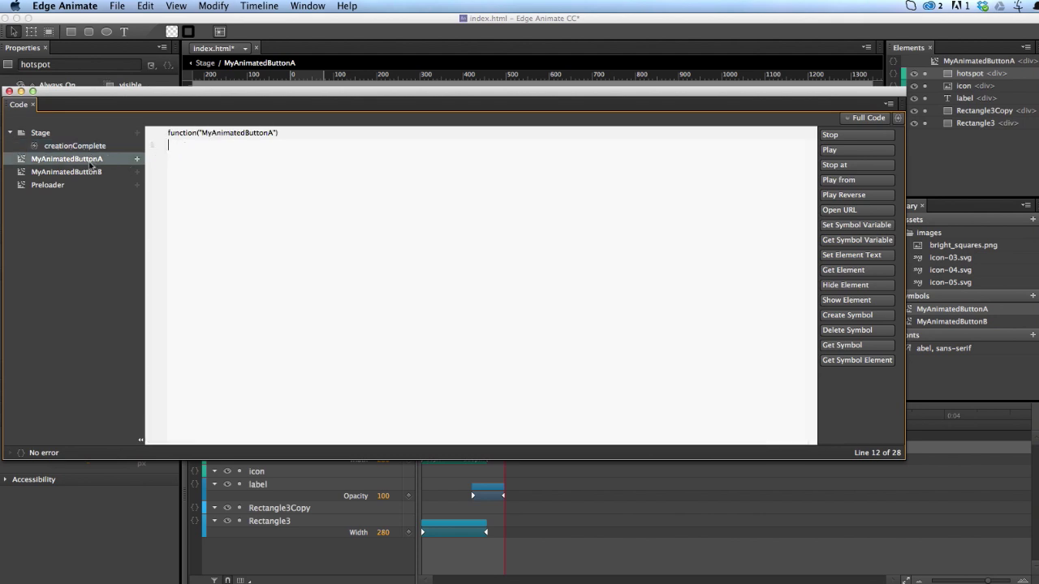
click(80, 174)
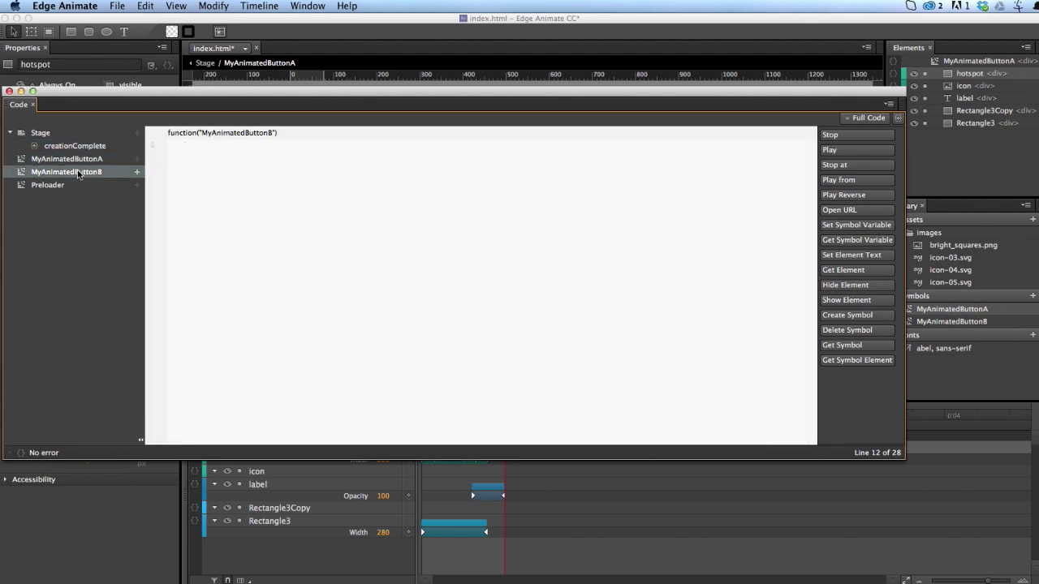
click(75, 148)
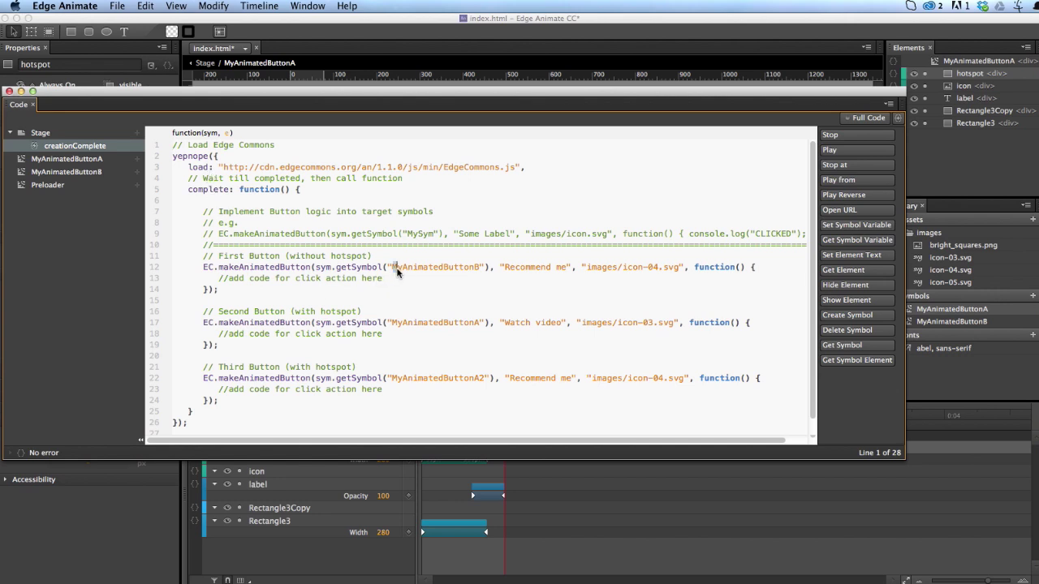
drag(393, 269, 481, 268)
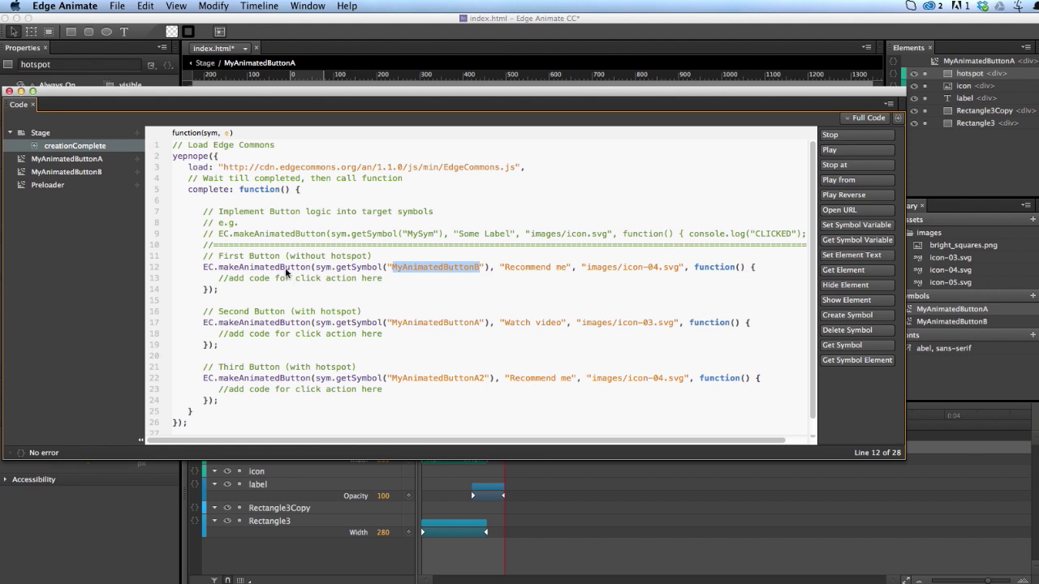
click(523, 285)
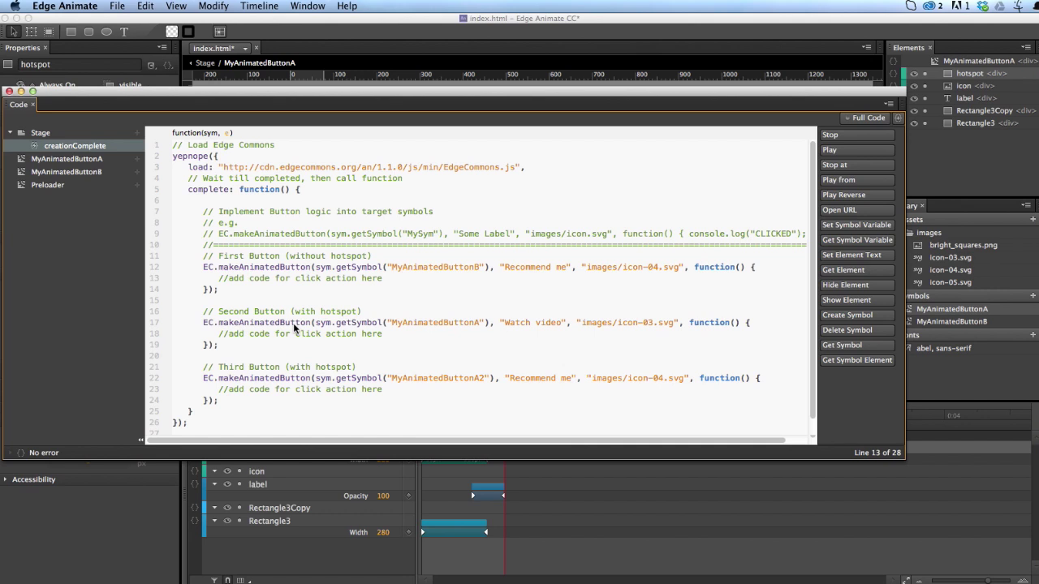
Switch to the Google Chrome window showing the Animated Button page preview
key(super+Tab)
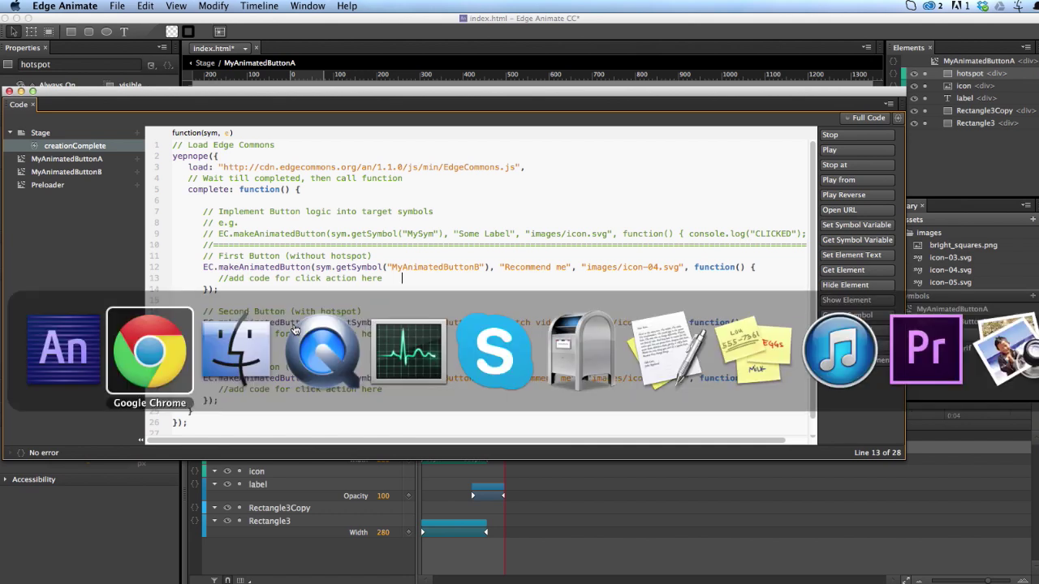